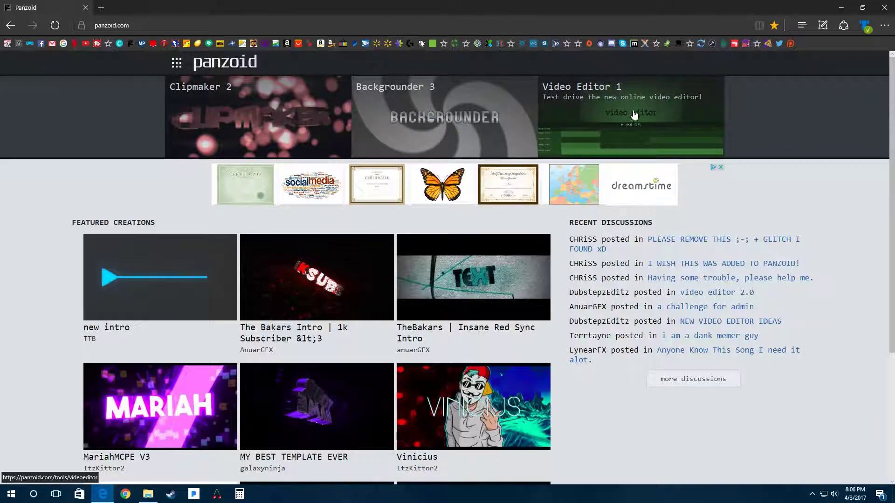
Scroll the Panzoid homepage down and back up to the Clipmaker 2 tile.
scroll(38, 261, "down", 4)
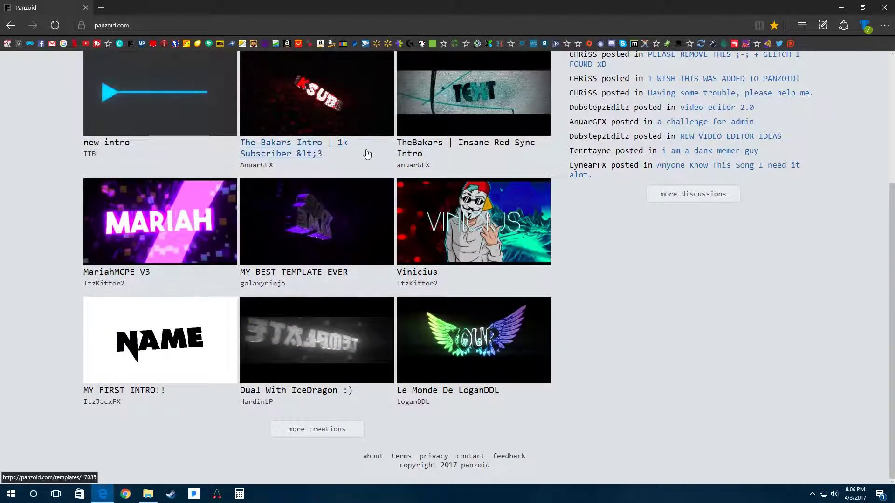
scroll(134, 206, "up", 4)
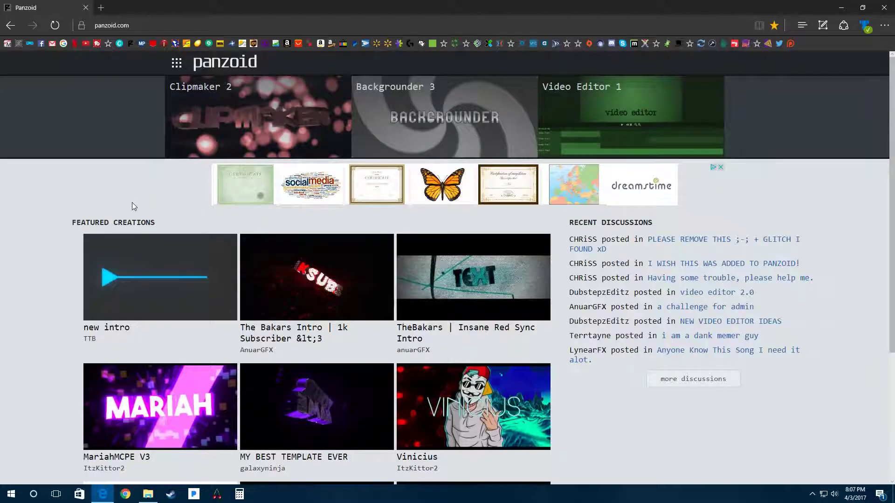
left_click(248, 118)
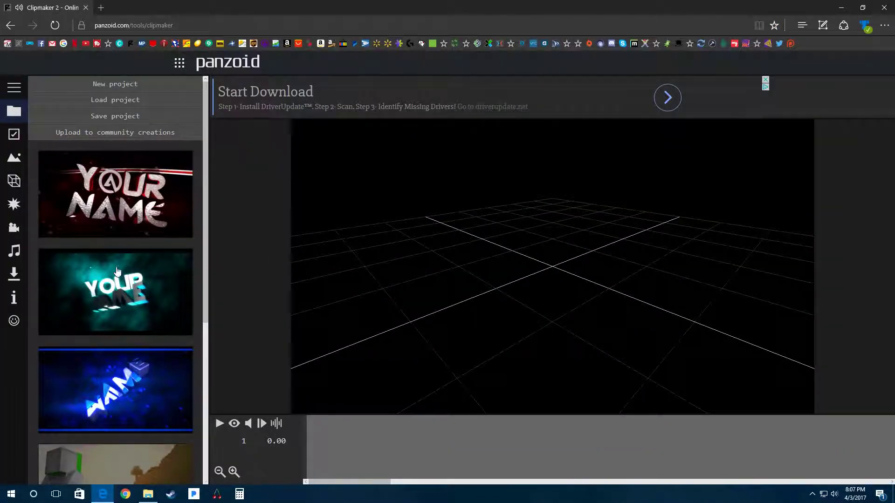
scroll(118, 270, "down", 4)
scroll(118, 270, "down", 2)
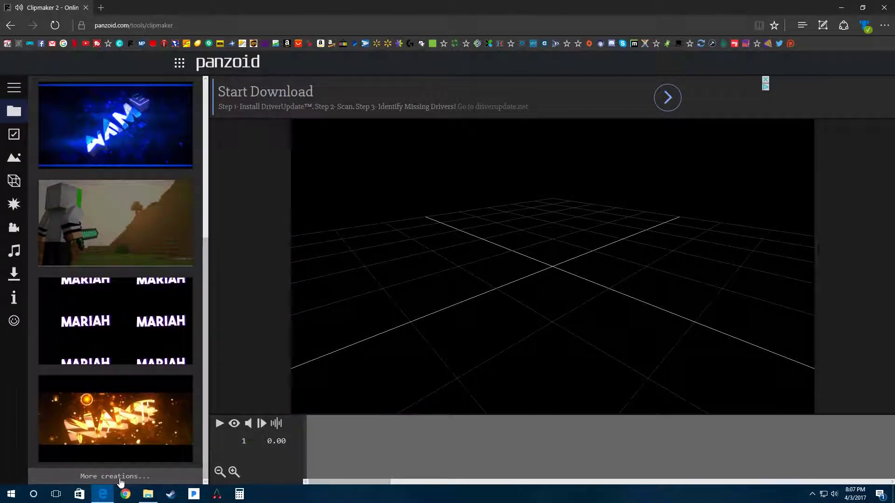
left_click(122, 478)
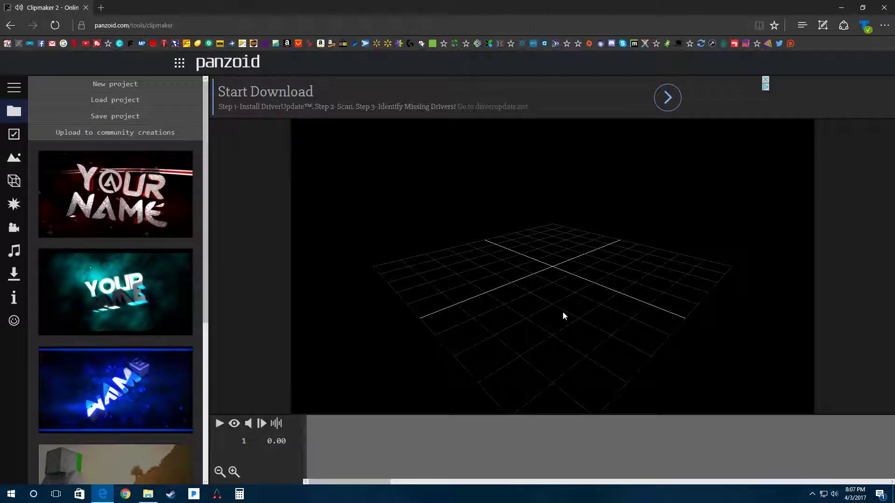
left_click_drag(564, 316, 278, 236)
scroll(140, 261, "down", 5)
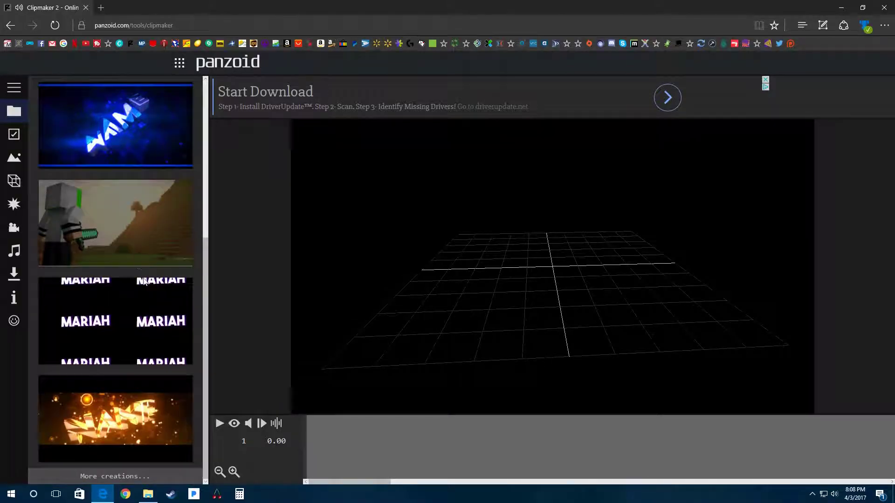
scroll(130, 333, "up", 5)
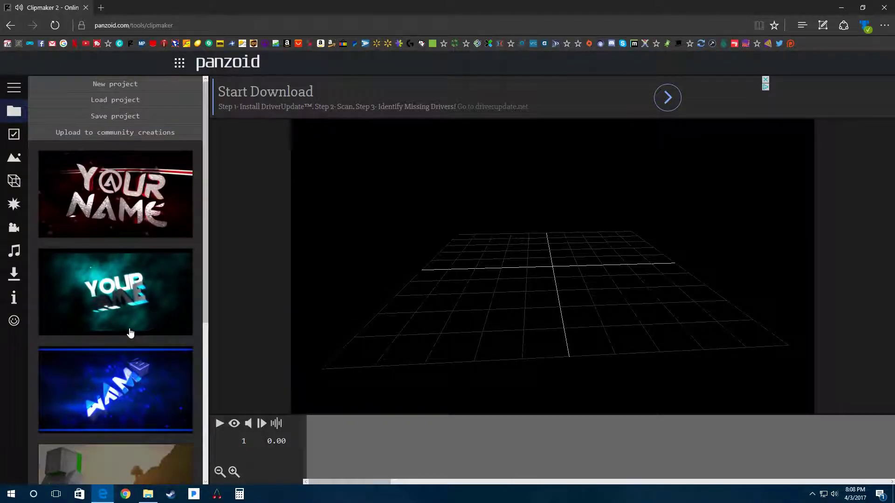
Load the first red YOUR NAME intro template with its soundtrack.
left_click(123, 201)
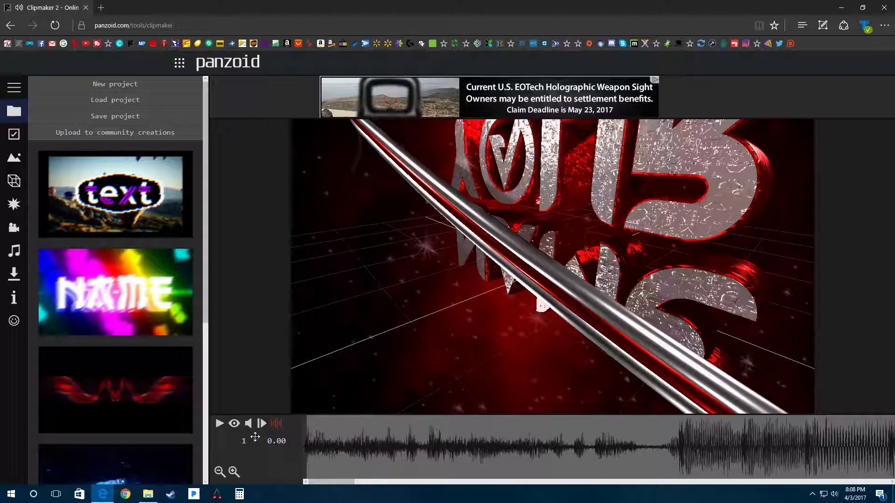
Play the intro in the 3D preview and raise the computer's volume to hear the music.
left_click(234, 425)
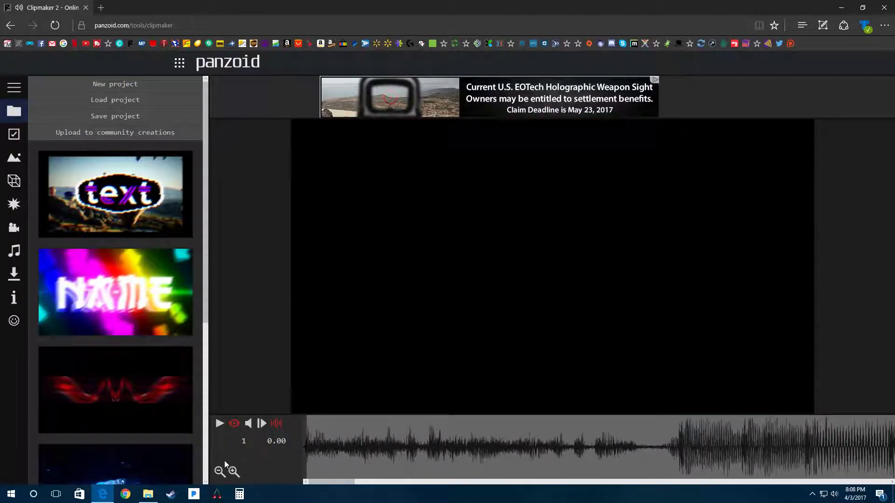
left_click(219, 424)
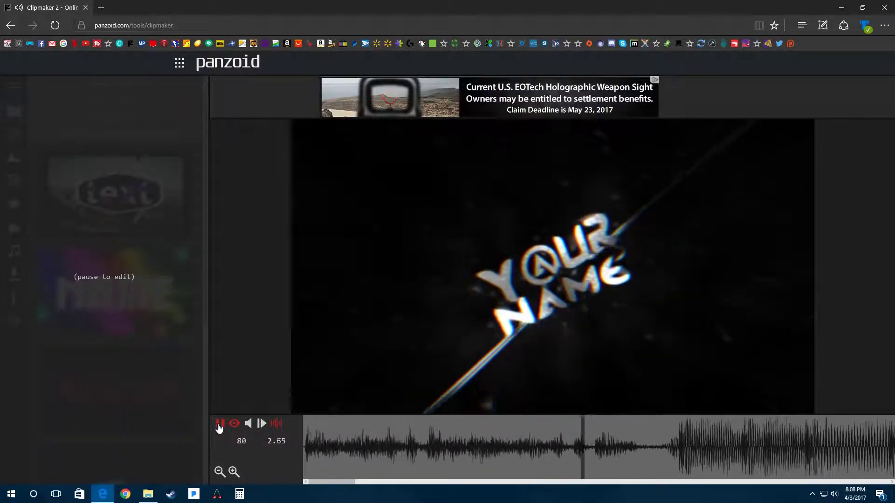
key("XF86AudioLowerVolume")
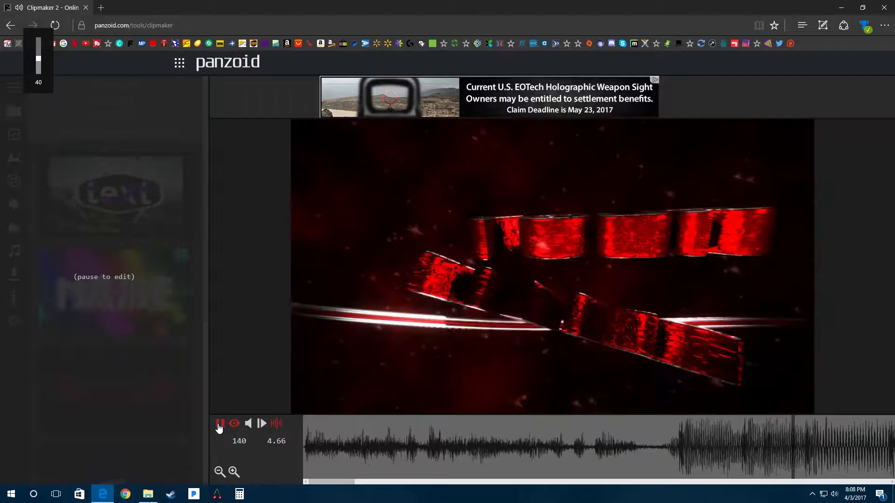
key("XF86AudioRaiseVolume")
key("XF86AudioRaiseVolume")
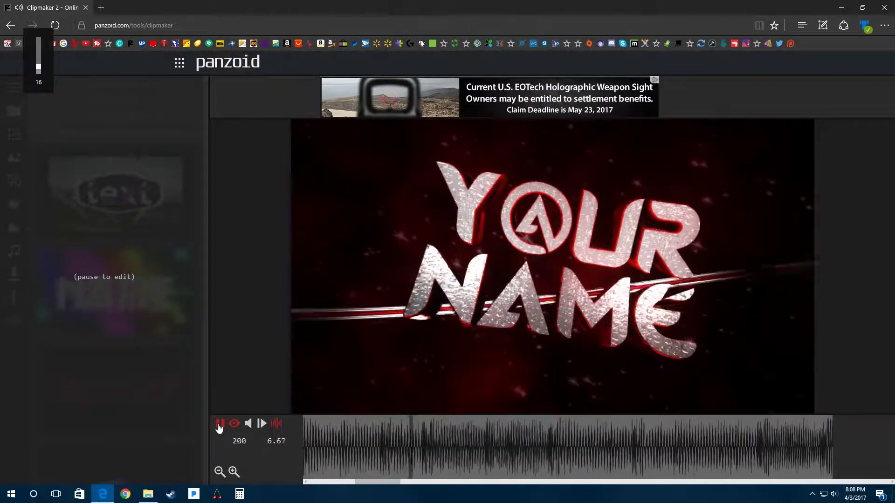
key("XF86AudioRaiseVolume")
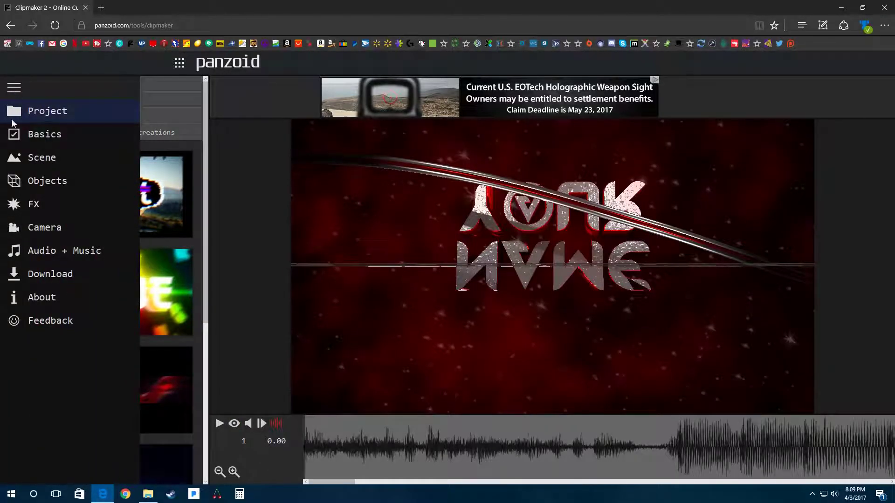
Replace the lower NamE 3D text object's wording with ThisNthaT.
left_click(37, 181)
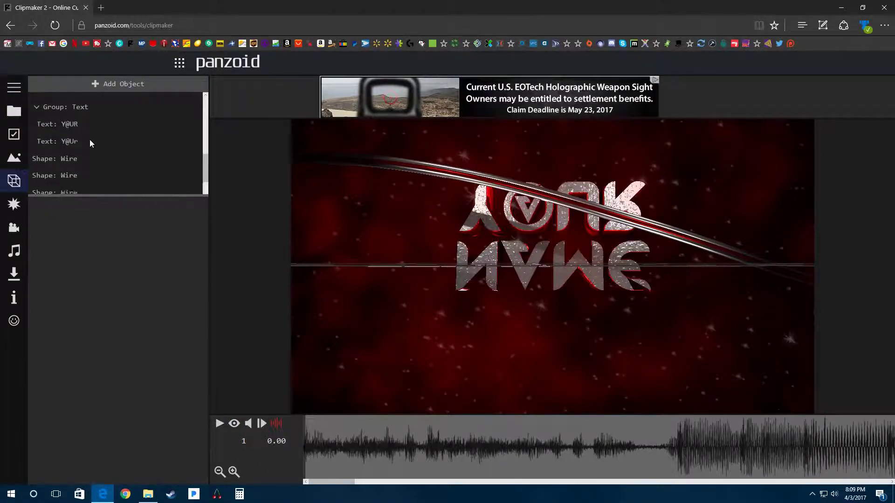
left_click(88, 135)
double_click(54, 228)
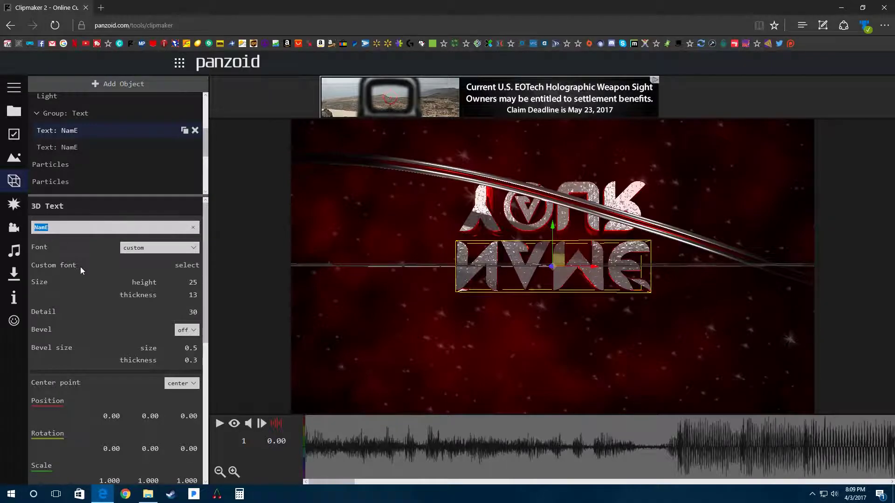
type("ThisNthaT")
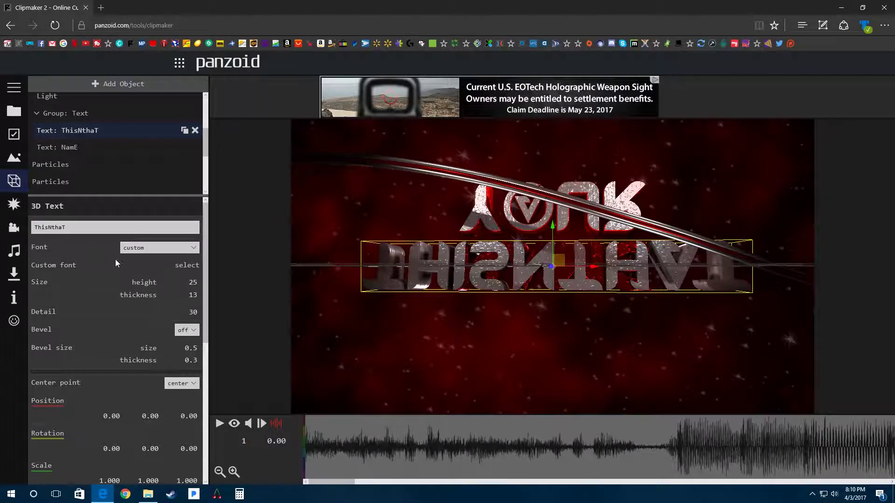
scroll(74, 141, "down", 3)
Select the upper Y@UR text object, orbit the preview, and play the retitled intro.
left_click(74, 139)
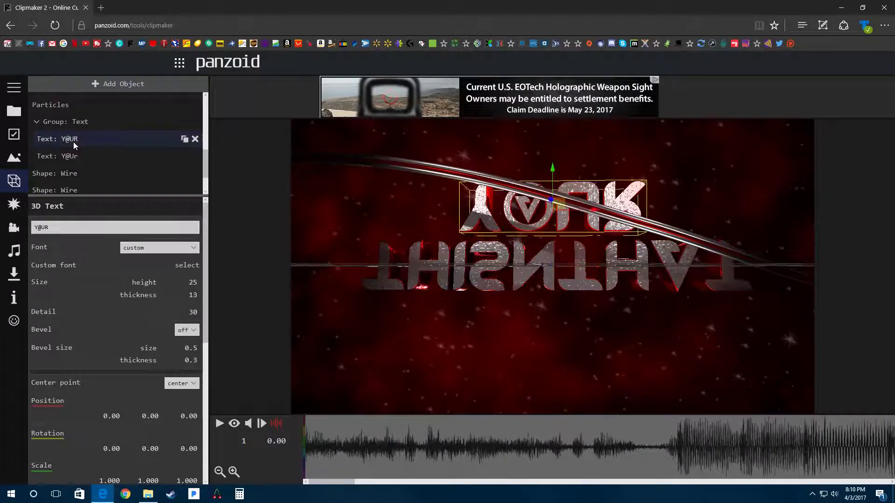
left_click_drag(68, 227, 25, 226)
left_click_drag(503, 280, 446, 282)
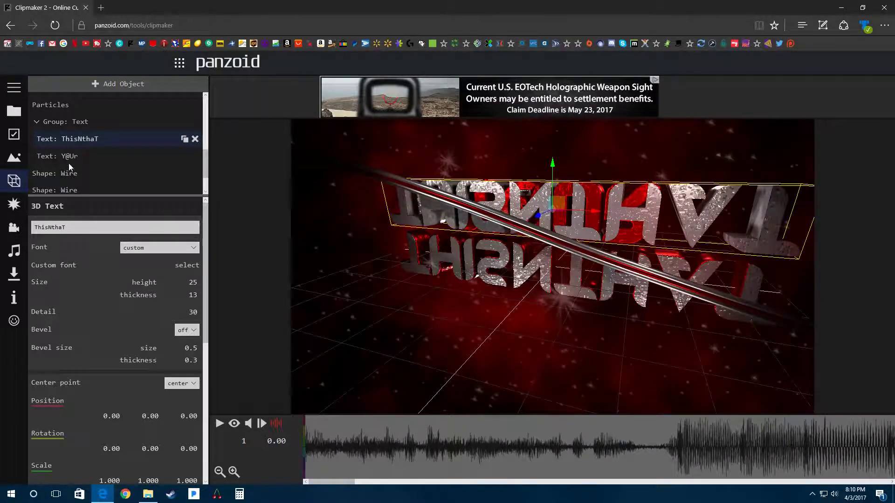
left_click(69, 156)
left_click(219, 424)
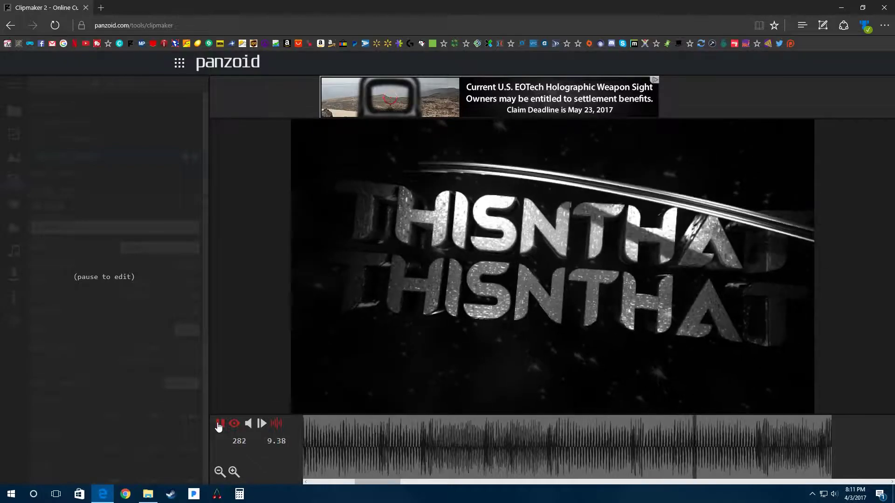
Pause playback, review the Camera animation settings, then show the audio track's 1.20 s fades.
left_click(219, 424)
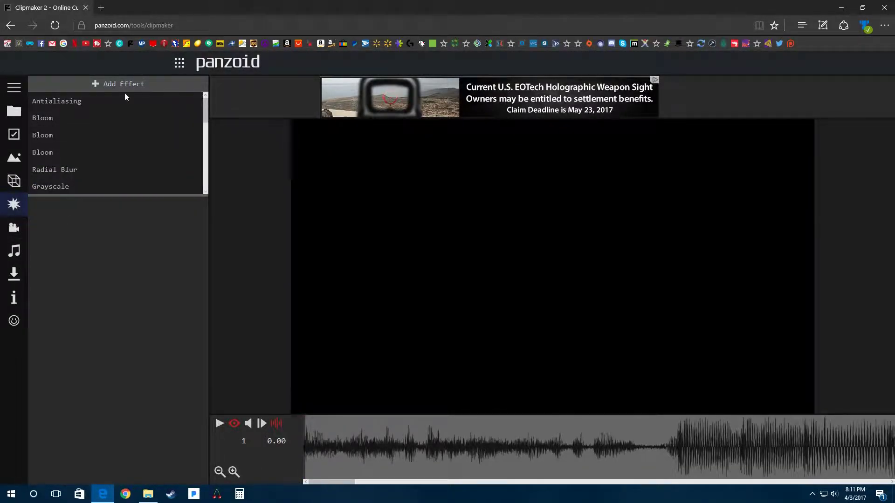
left_click(21, 227)
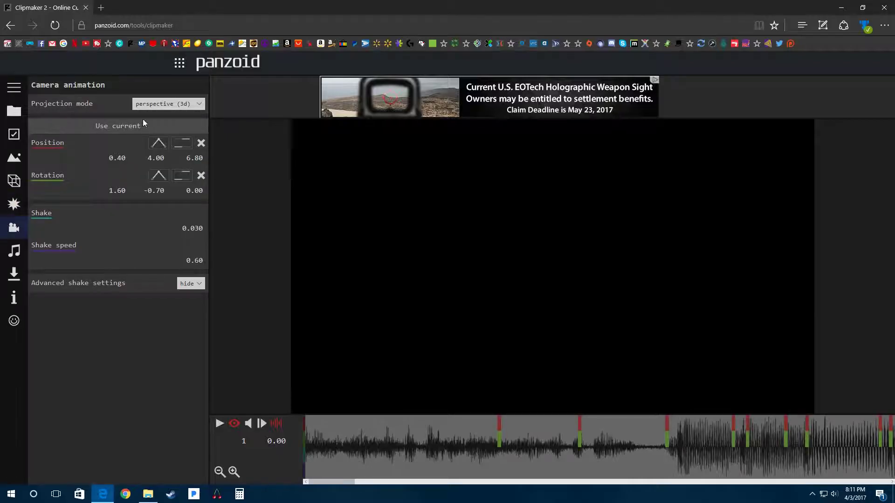
left_click(234, 423)
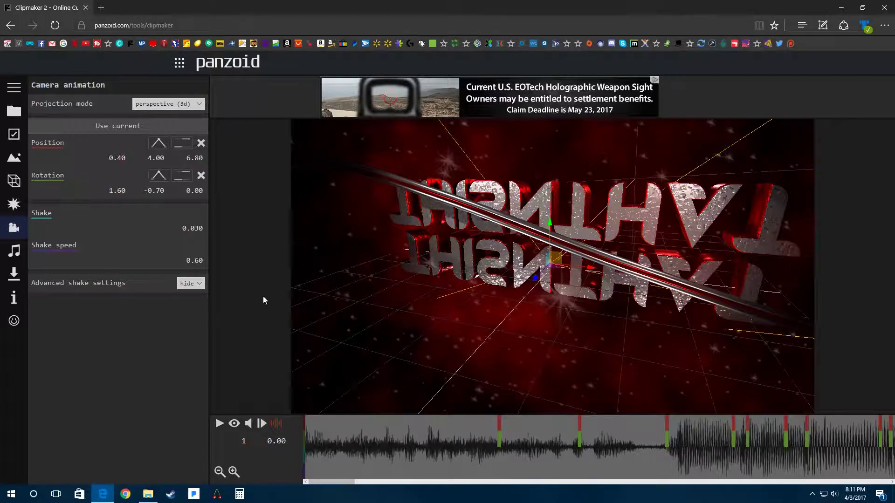
left_click(15, 252)
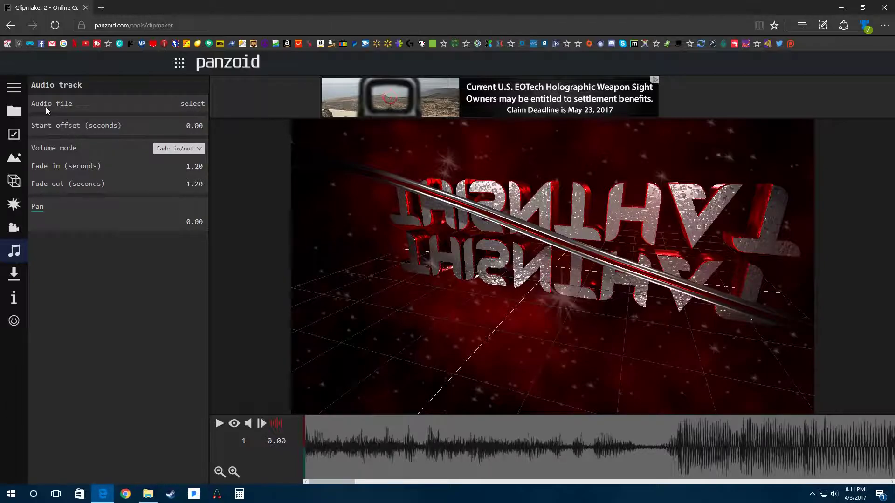
left_click(169, 148)
left_click(175, 159)
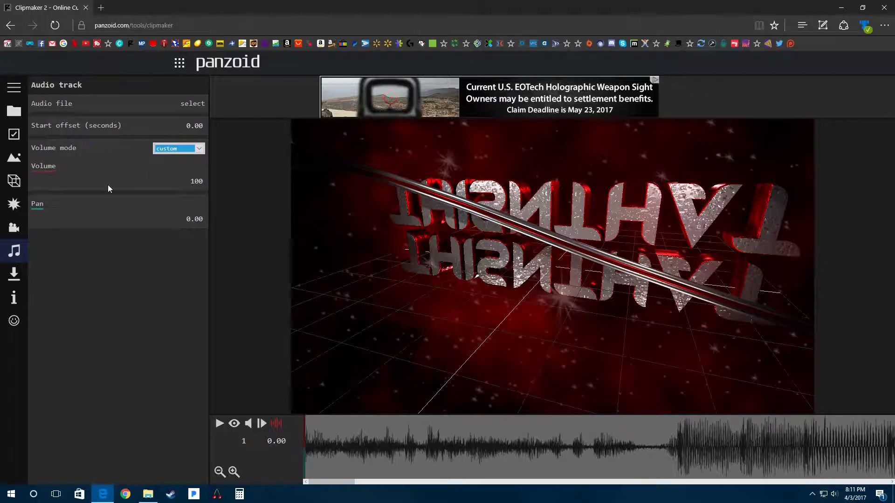
key("Up")
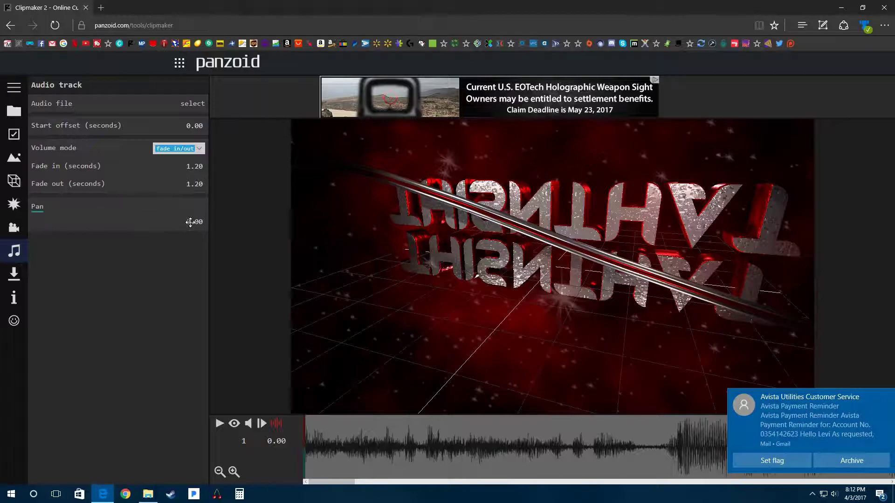
left_click(110, 219)
Set render Mode to good quality, keep .mkv (vp8/opus) format, and view version 2.0.157 info.
left_click(14, 274)
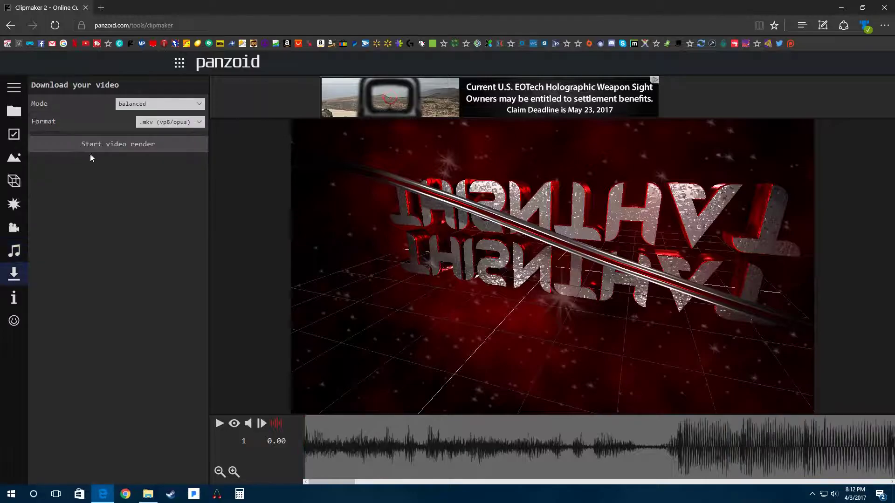
left_click(160, 105)
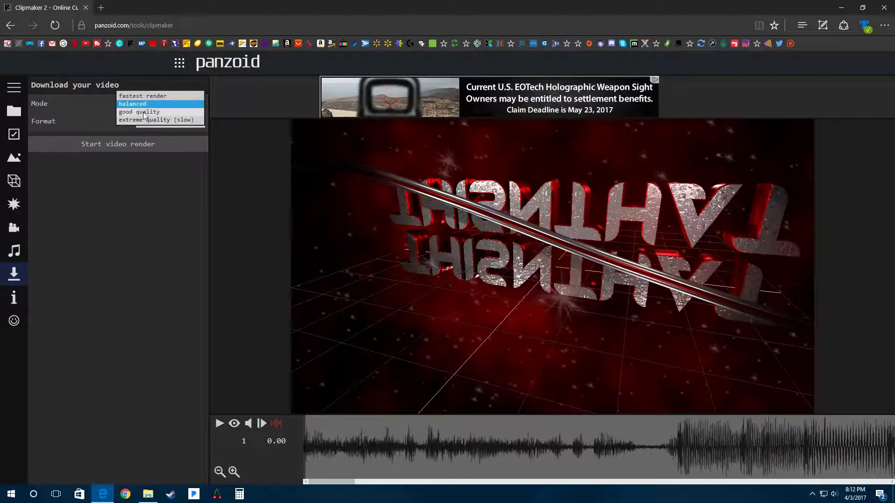
left_click(143, 112)
left_click(185, 123)
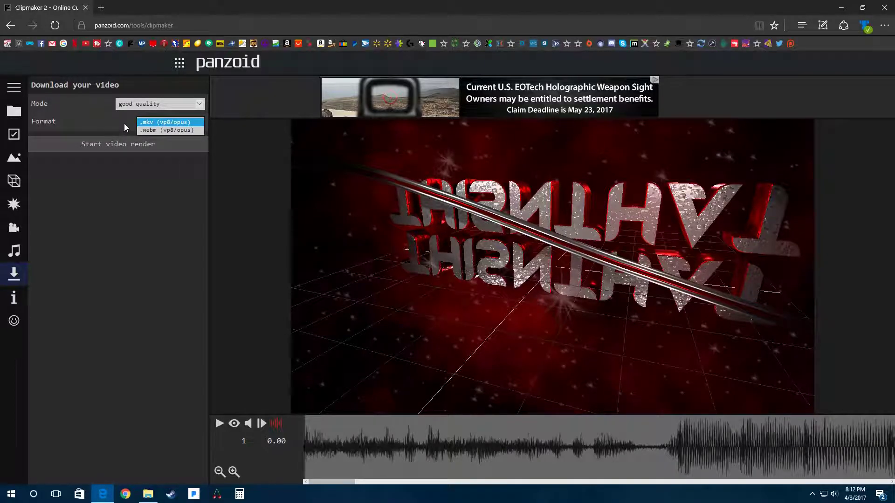
left_click(138, 122)
left_click(166, 123)
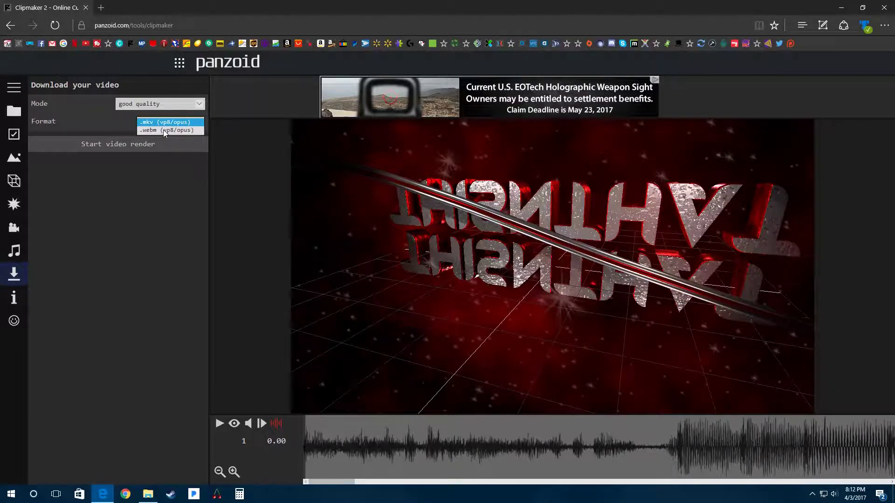
left_click(163, 131)
left_click(120, 233)
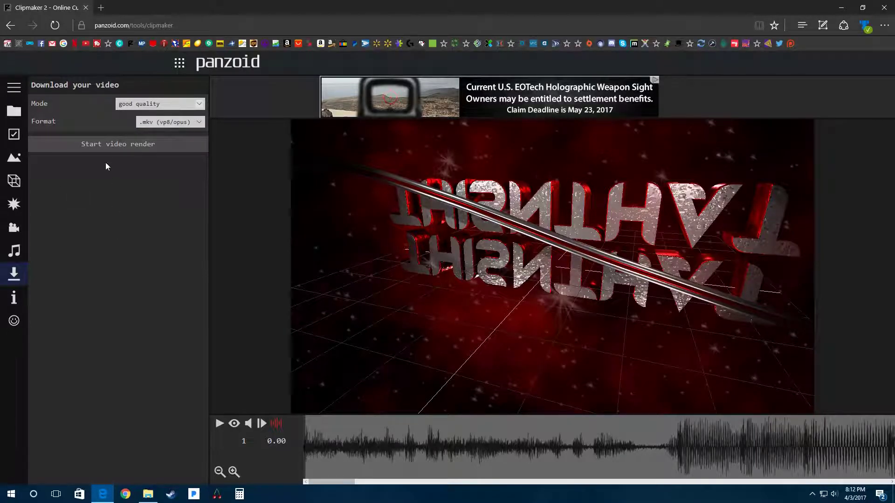
left_click(21, 301)
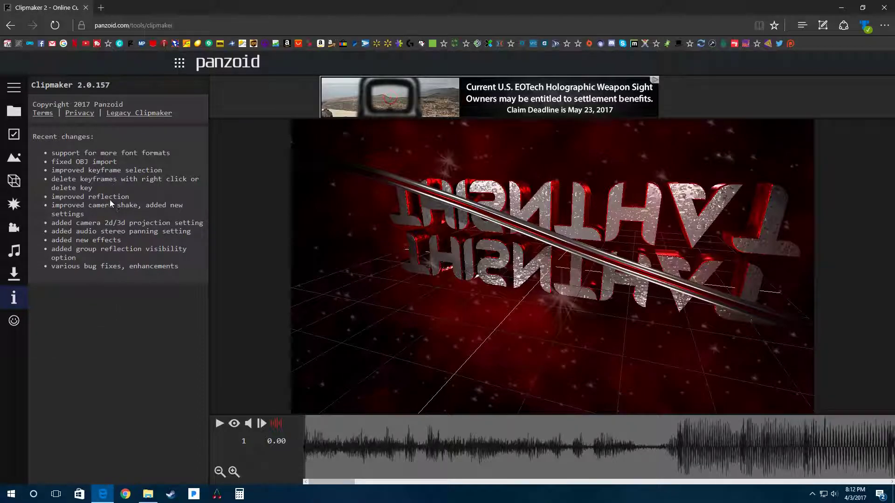
Bring up the feedback form with an empty message and type left as Suggestion.
left_click(11, 329)
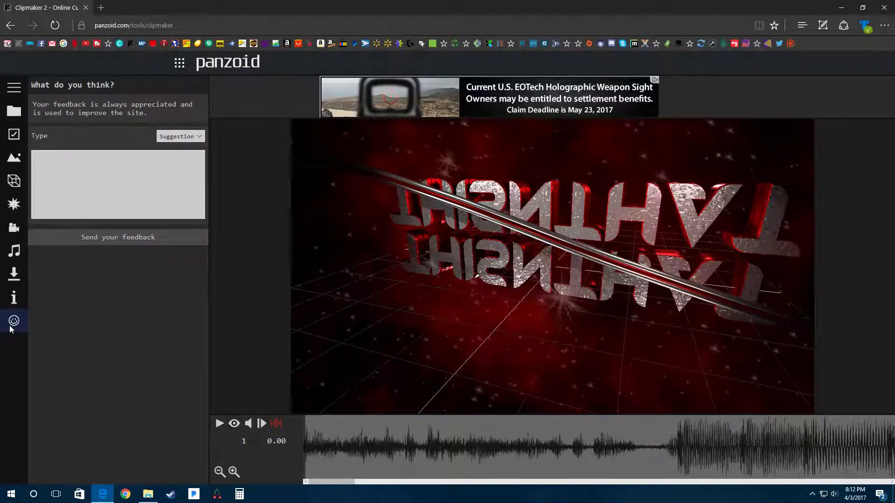
left_click(87, 174)
left_click(195, 136)
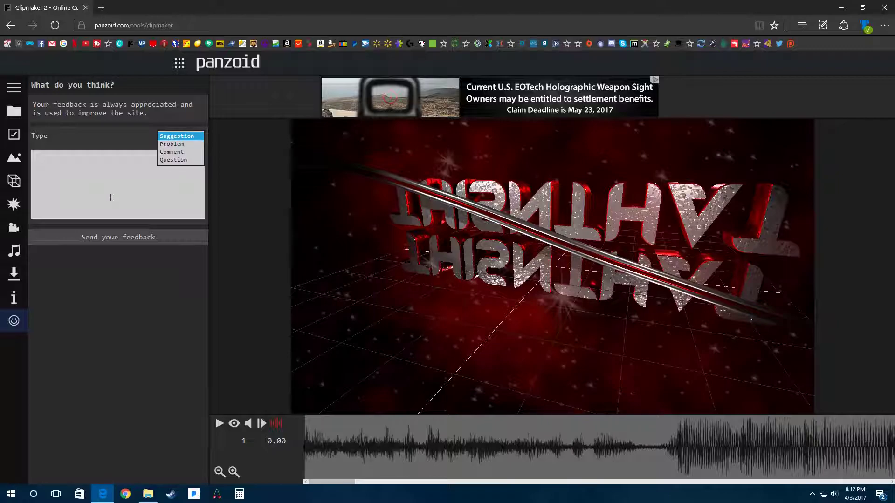
left_click(135, 311)
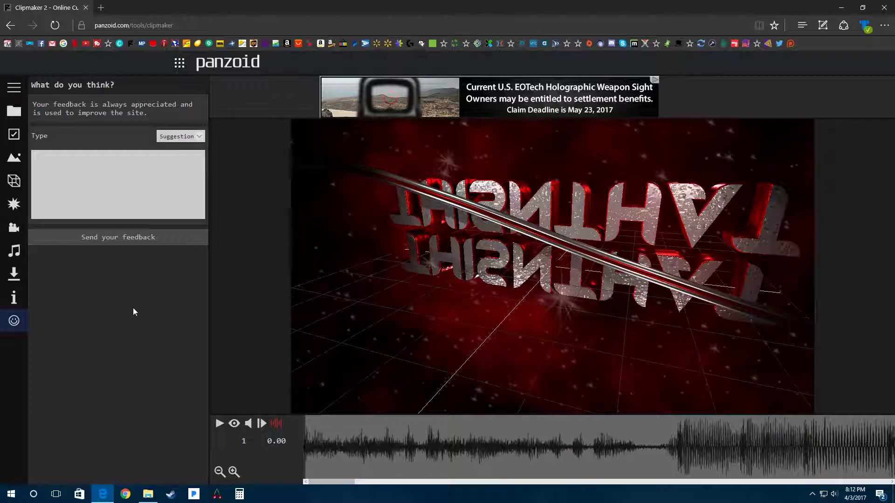